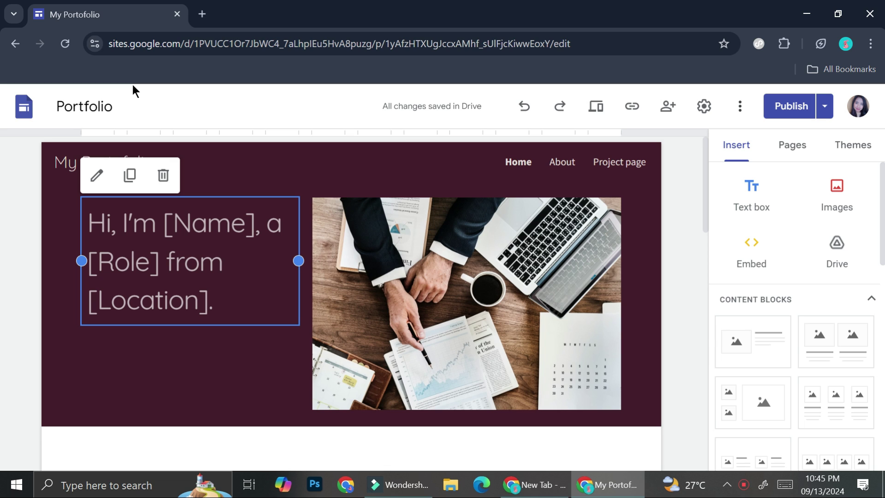
Try the Simple, Aristotle, Diplomat and Vision themes, then settle on Level.
left_click(870, 152)
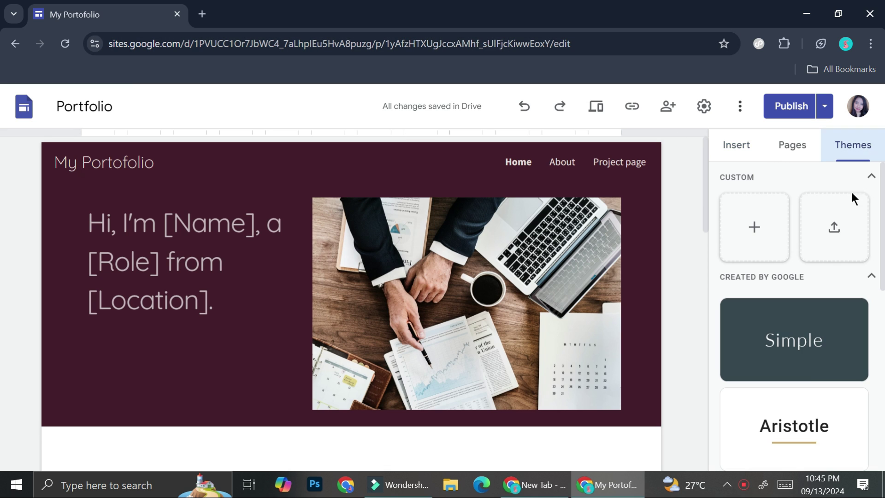
scroll(813, 318, "down", 3)
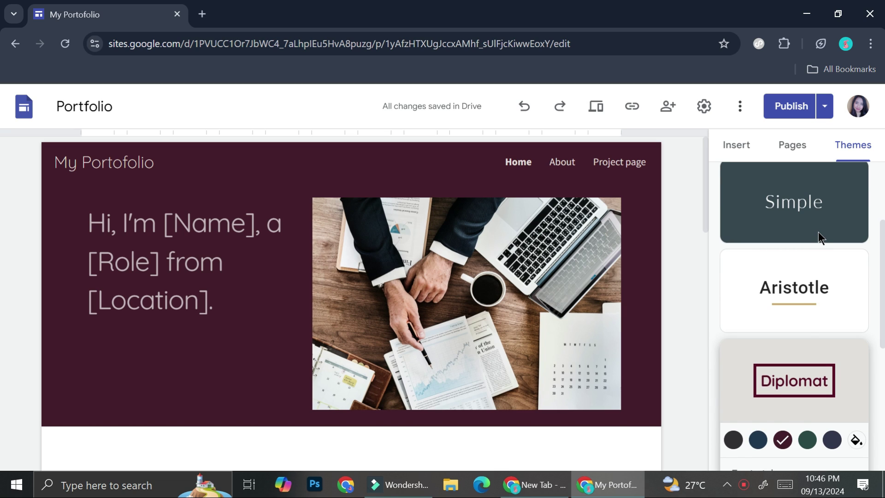
scroll(817, 231, "up", 2)
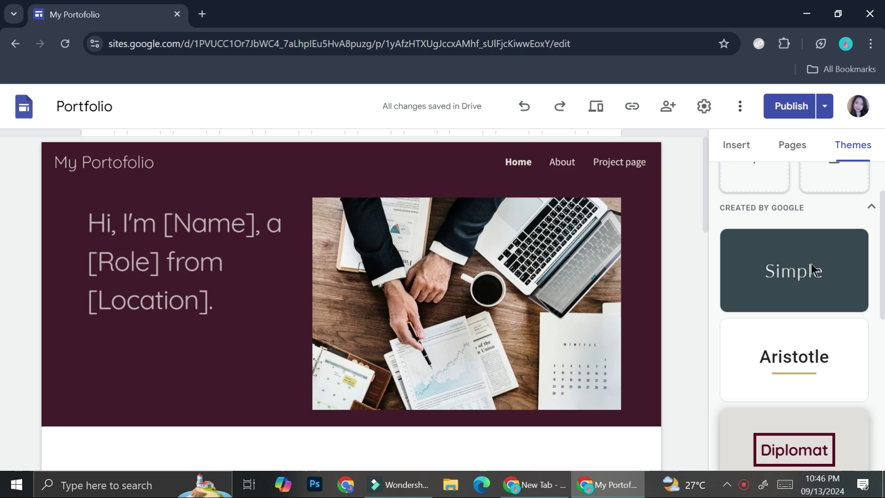
left_click(806, 274)
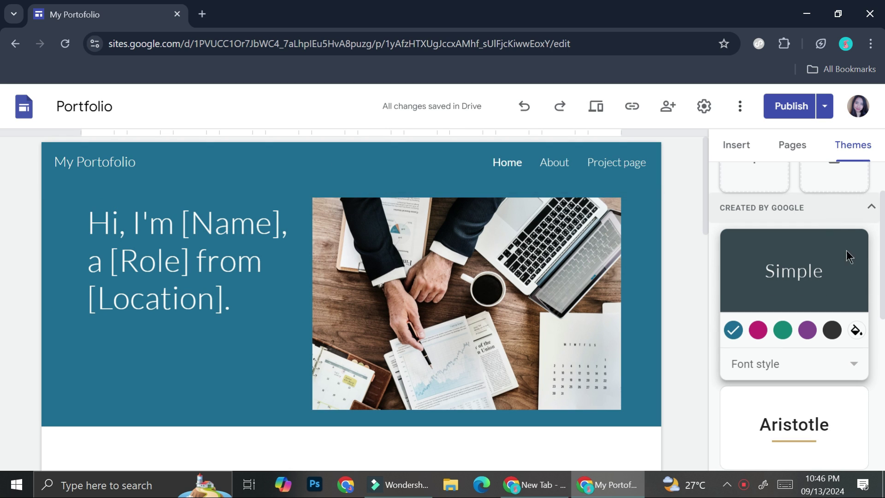
scroll(827, 247, "down", 3)
left_click(819, 270)
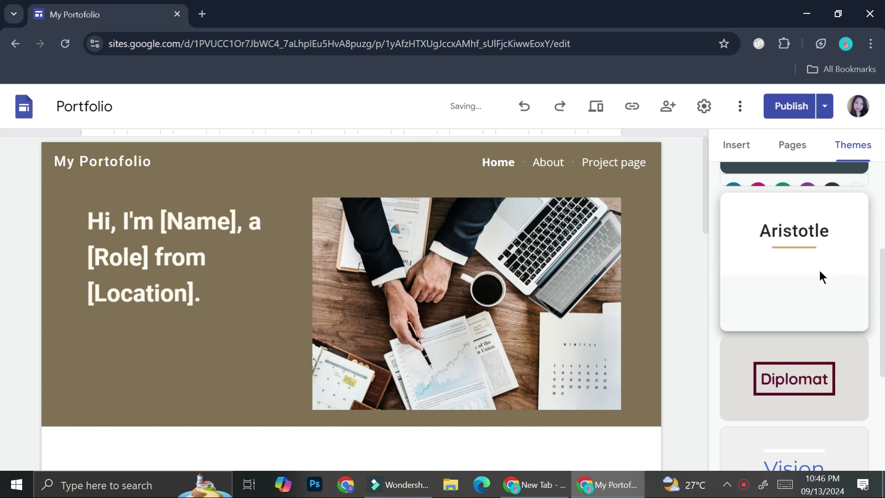
left_click(808, 357)
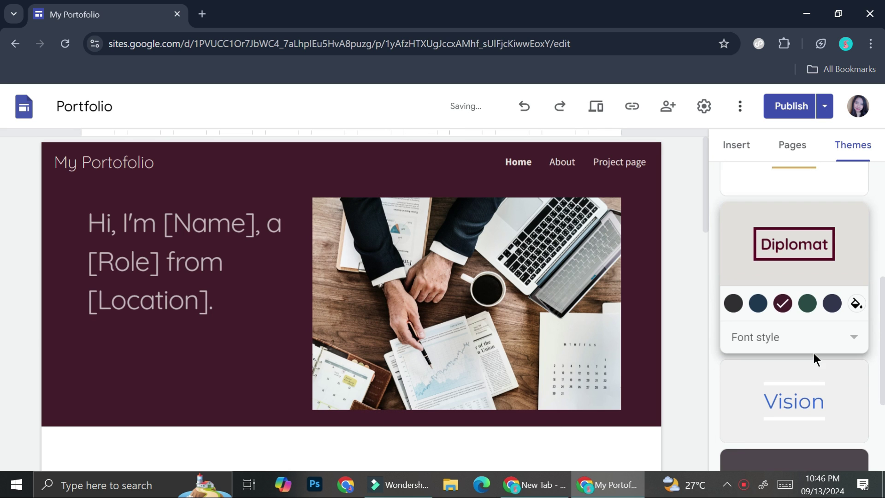
left_click(793, 398)
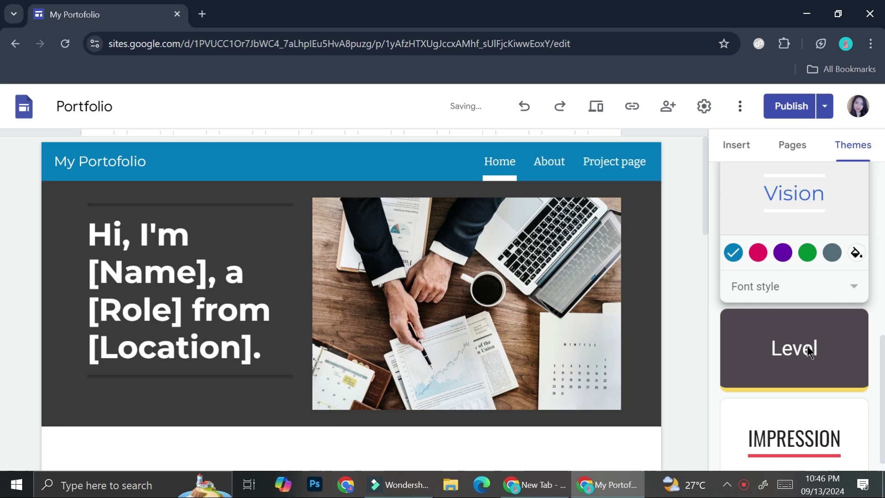
left_click(806, 347)
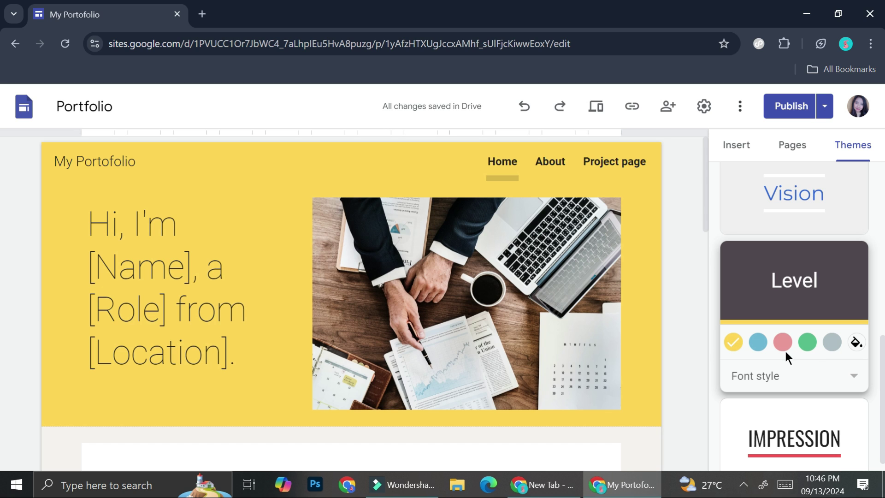
Cycle the Level theme through blue and green, ending on pink.
left_click(758, 342)
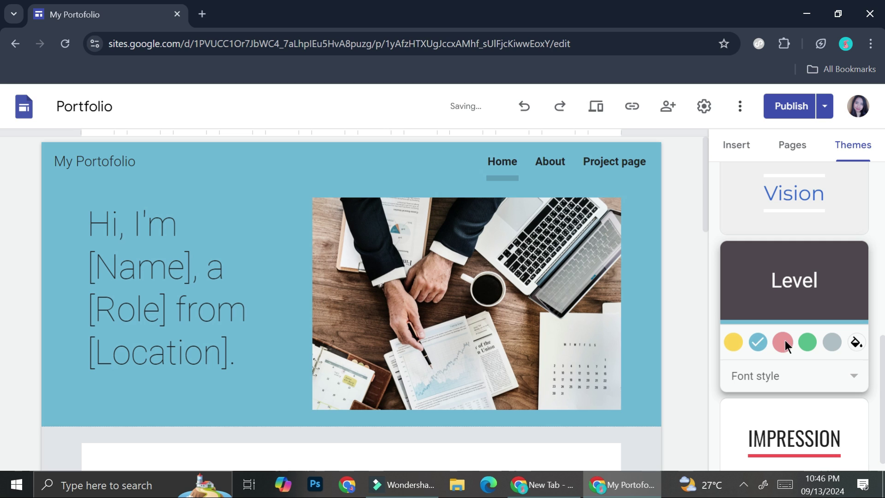
left_click(813, 342)
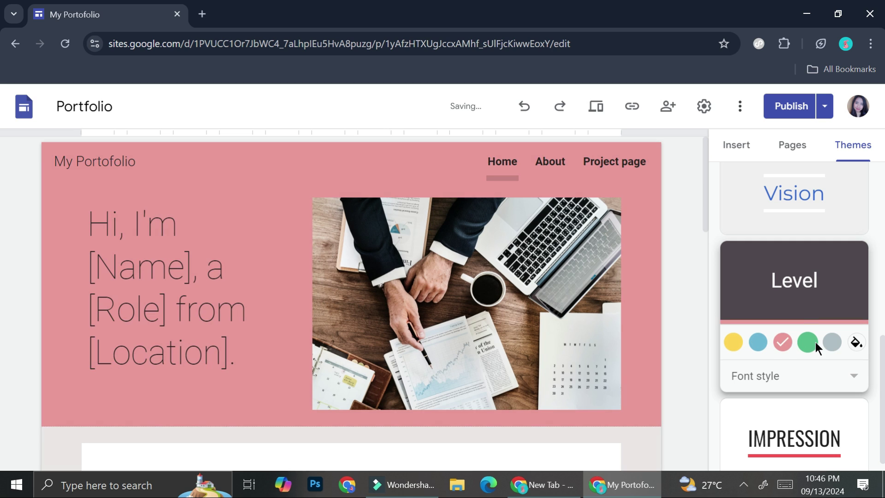
left_click(781, 342)
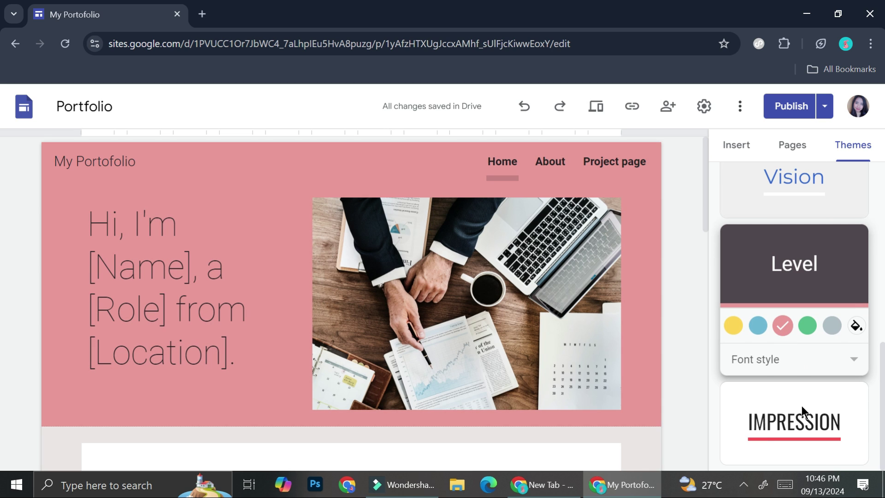
Go back through Diplomat to Aristotle and apply its purple-grey colour option.
scroll(793, 324, "up", 3)
left_click(817, 260)
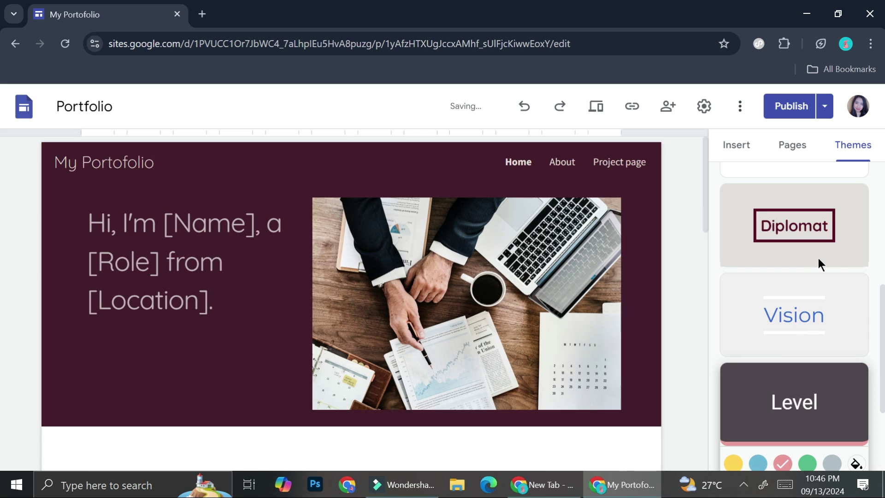
scroll(812, 249, "up", 2)
left_click(812, 261)
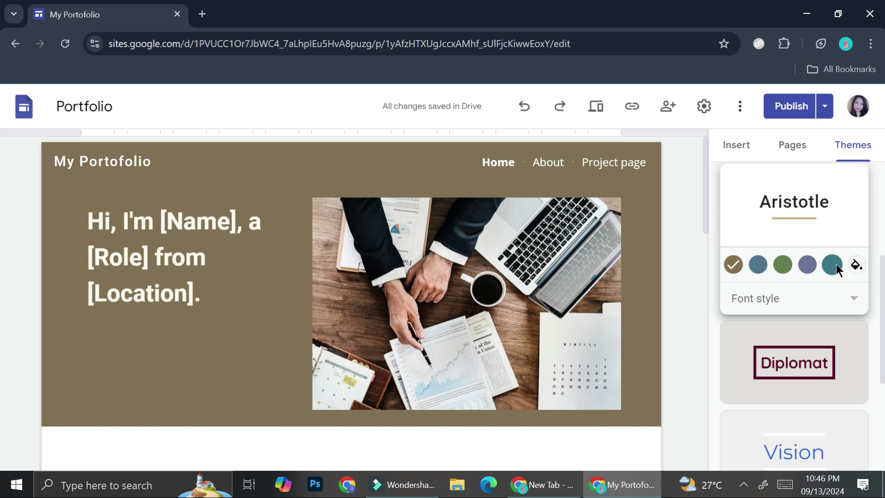
left_click(808, 266)
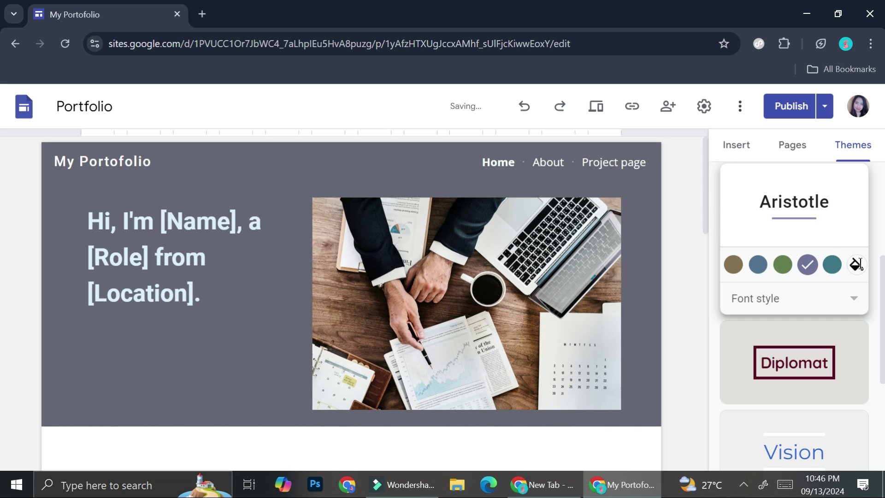
Create and apply custom theme colour #5b3359, turning the hero section deep plum.
left_click(856, 267)
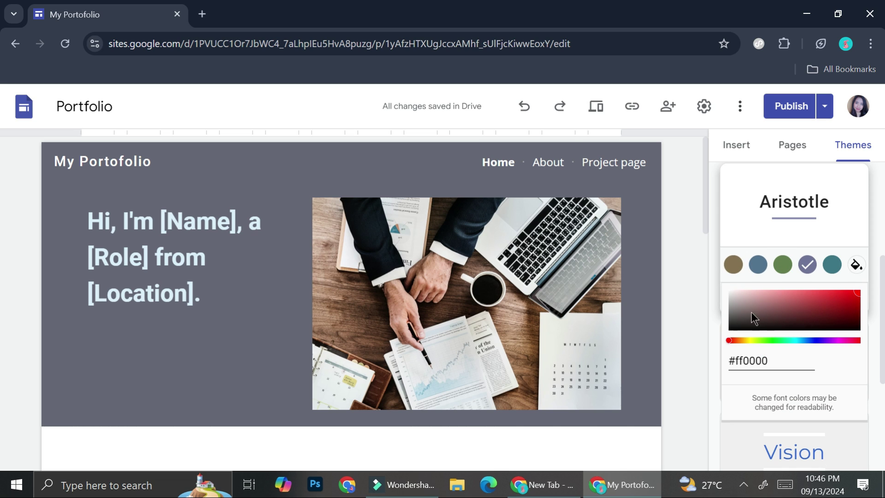
mouse_move(751, 312)
left_mouse_down()
mouse_move(751, 302)
mouse_move(792, 309)
mouse_move(748, 341)
mouse_move(838, 341)
left_mouse_up()
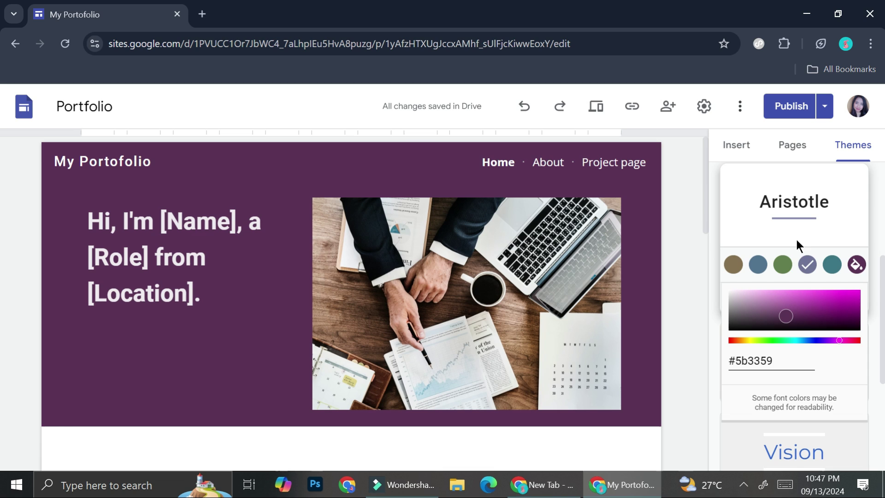
left_click(701, 243)
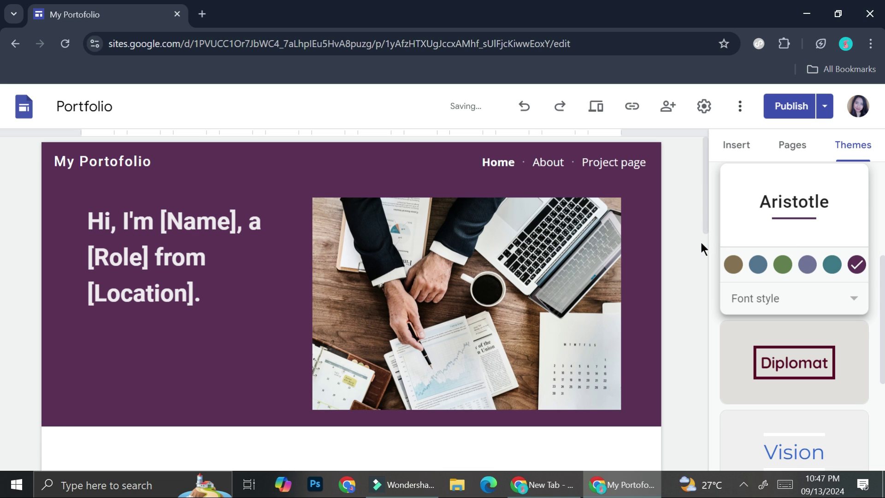
left_click(188, 258)
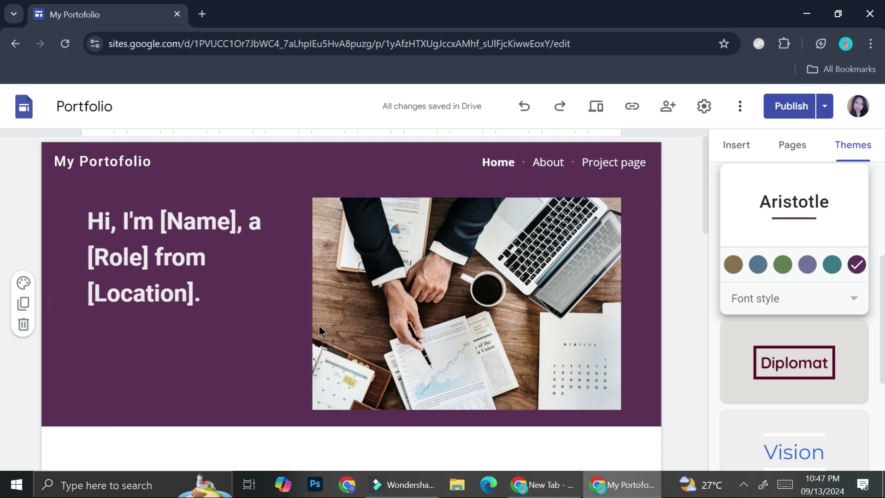
Show the Insert panel's content blocks and select the empty section below the contact details.
left_click(666, 269)
left_click(735, 149)
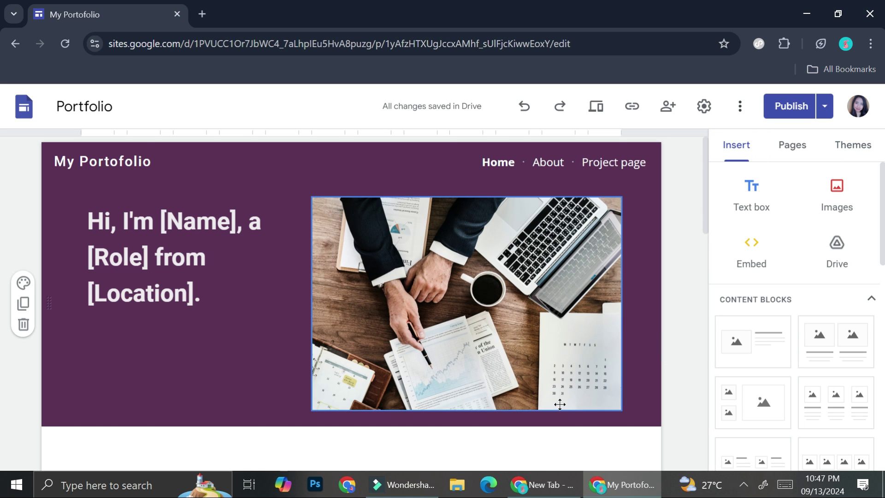
scroll(553, 404, "down", 6)
scroll(433, 295, "down", 7)
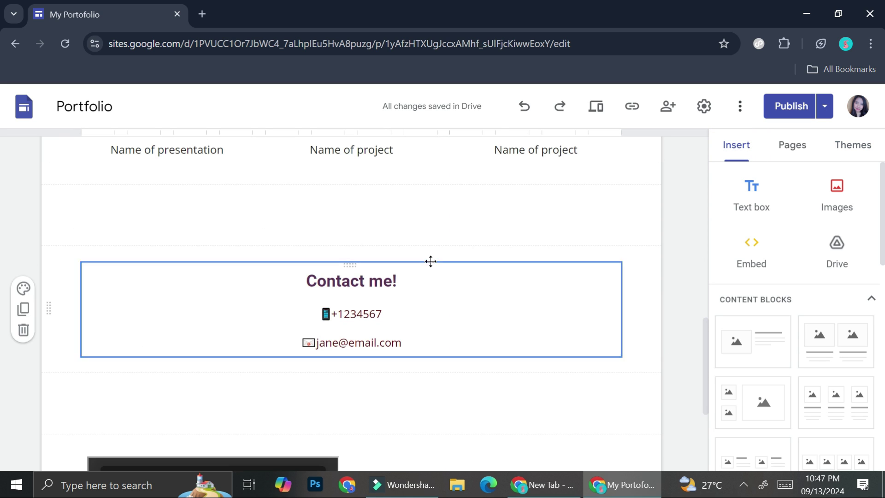
scroll(281, 323, "down", 4)
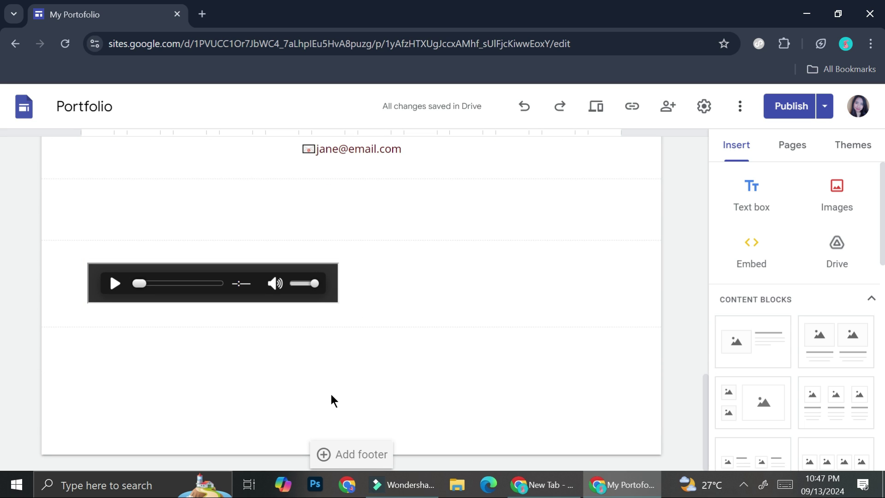
scroll(360, 197, "up", 6)
scroll(359, 202, "down", 6)
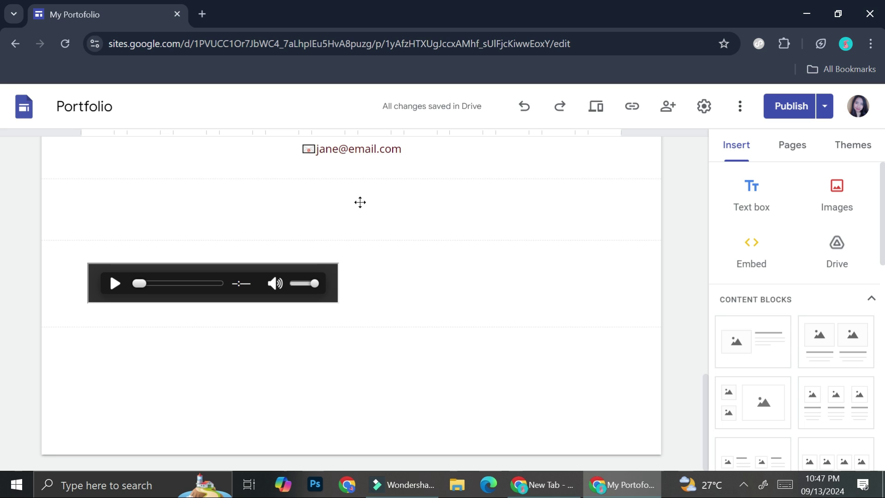
left_click(359, 208)
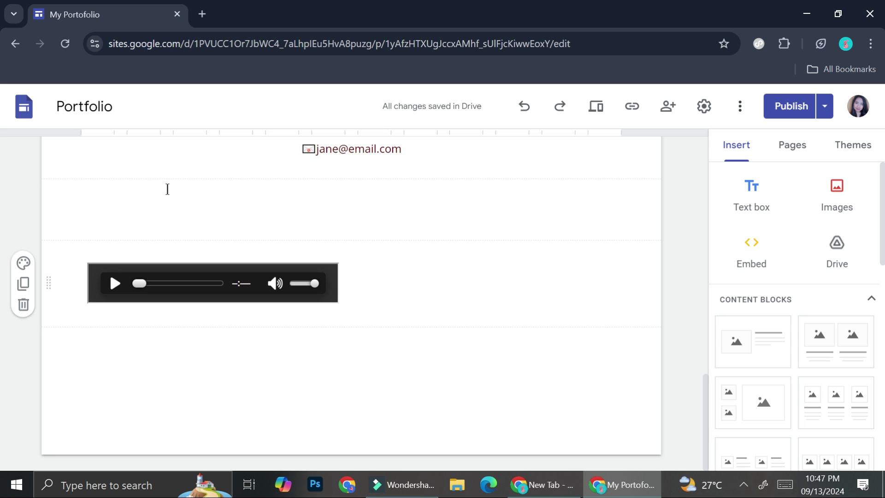
scroll(842, 381, "down", 3)
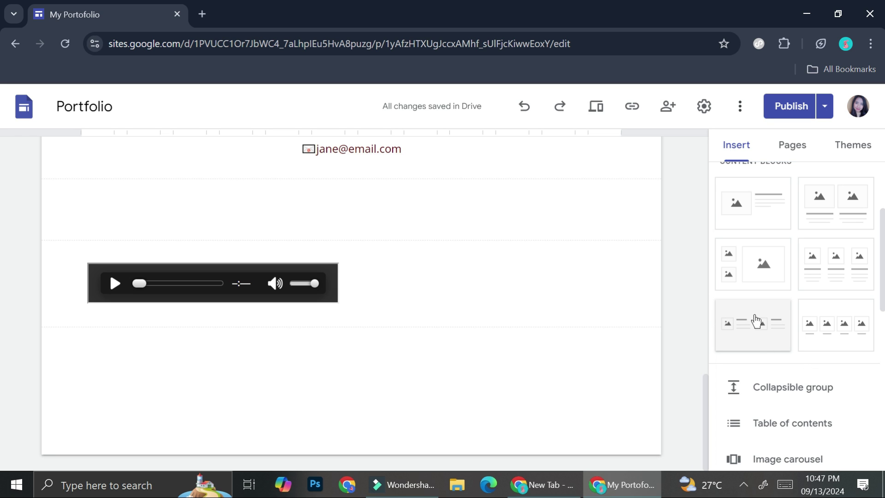
Cancel an image carousel and insert a two-column image-and-text block below the audio player.
left_click(774, 458)
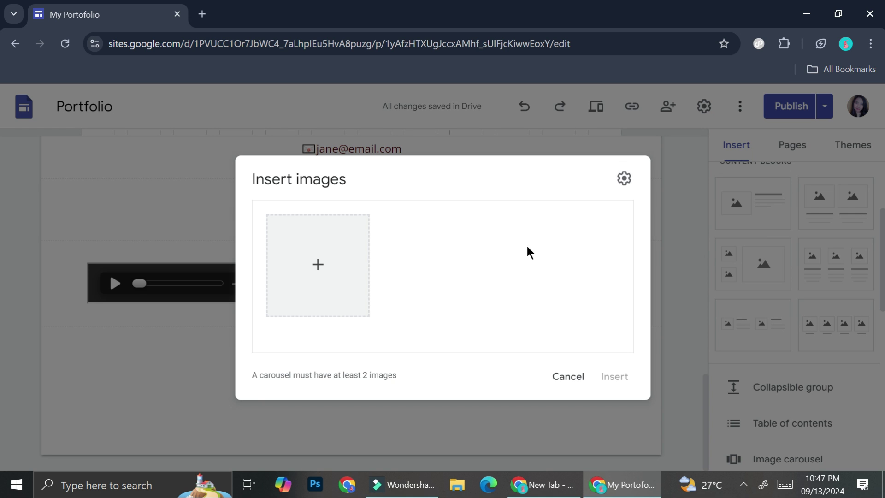
left_click(556, 389)
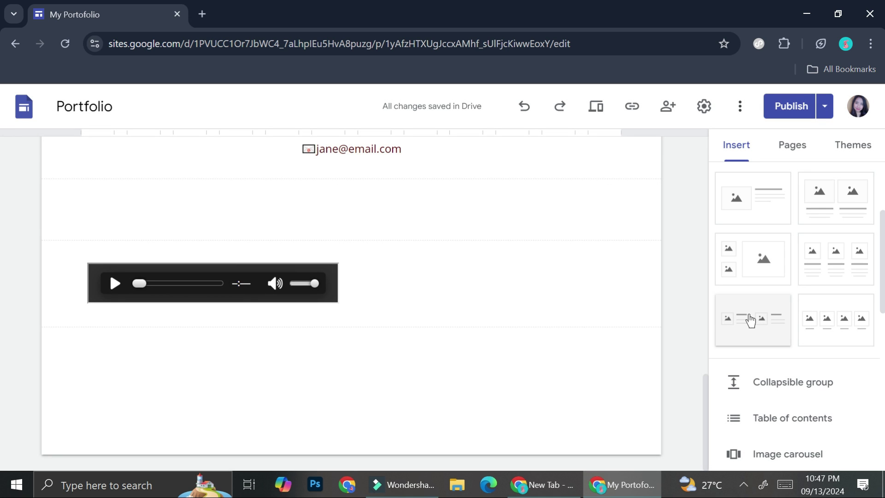
left_click(750, 320)
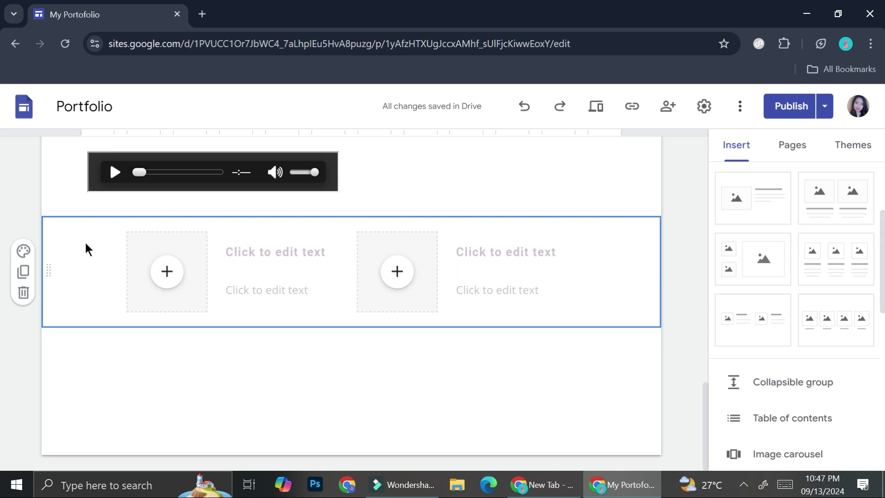
scroll(249, 235, "up", 2)
left_click(181, 240)
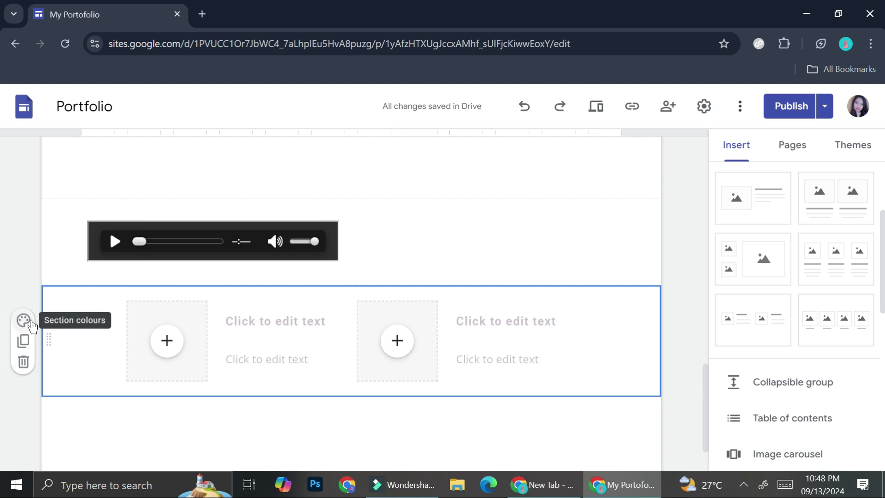
Try purple, light grey and white section colours, settling on the purple Style 3.
left_click(30, 322)
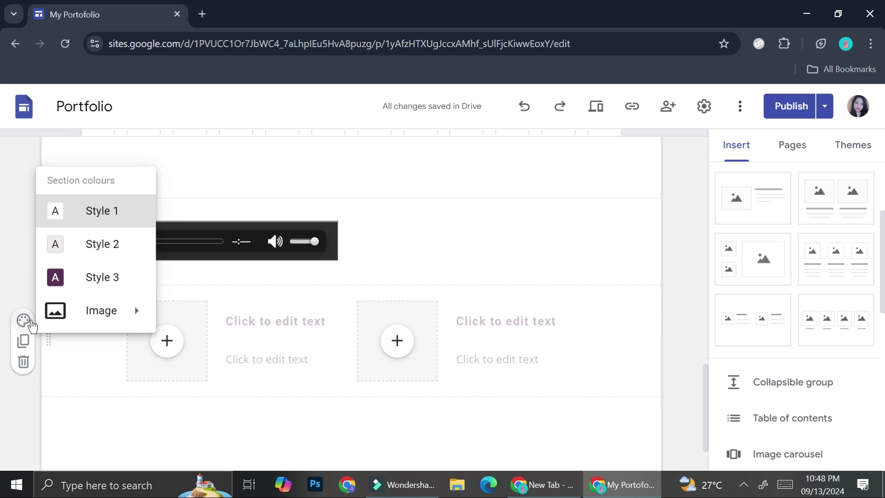
left_click(85, 276)
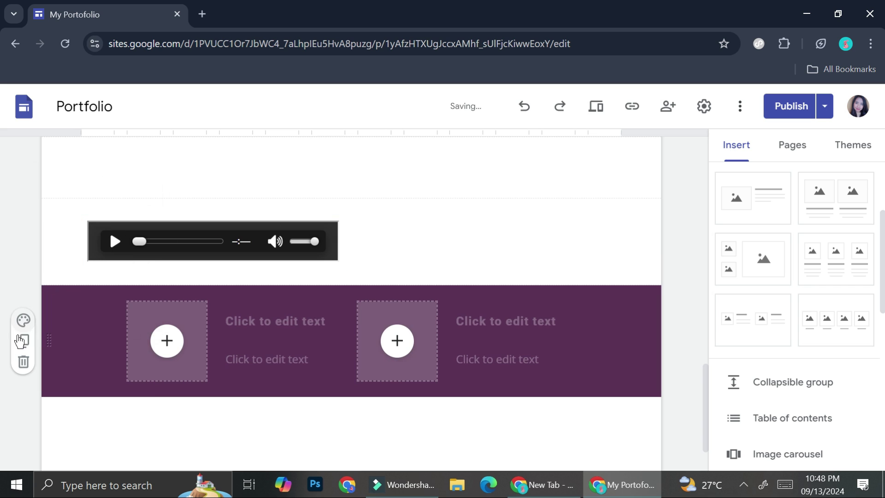
left_click(23, 320)
left_click(83, 243)
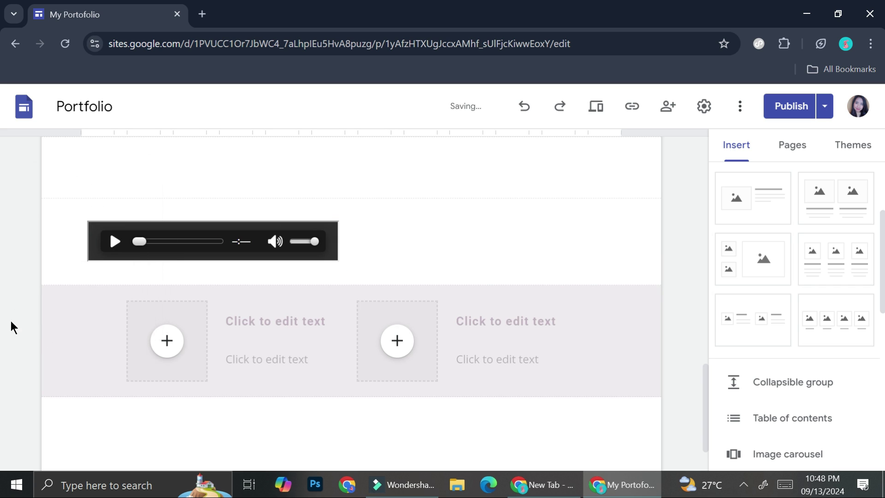
left_click(22, 319)
left_click(109, 213)
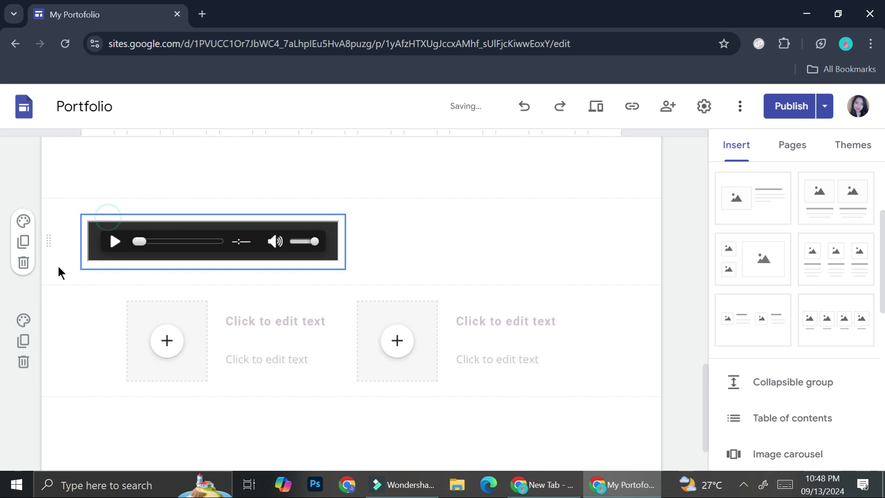
left_click(23, 320)
left_click(75, 277)
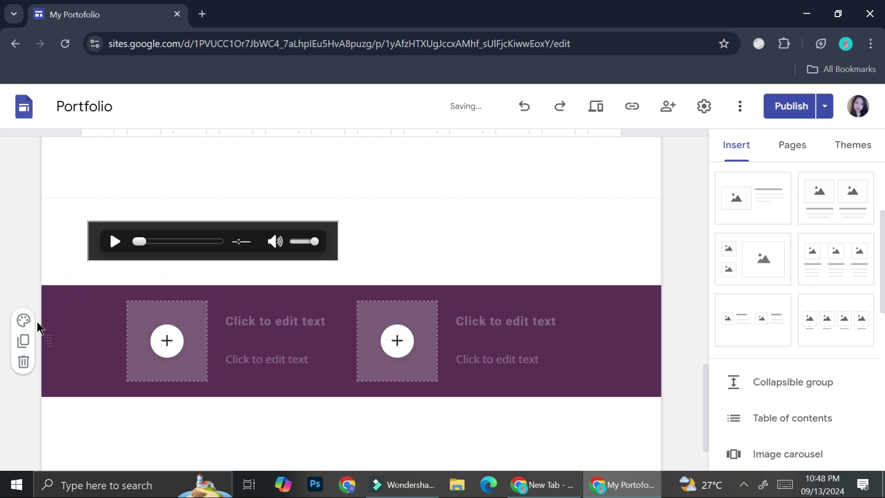
left_click(23, 319)
Set the section background to the snowy texture image from the Gallery.
mouse_move(94, 308)
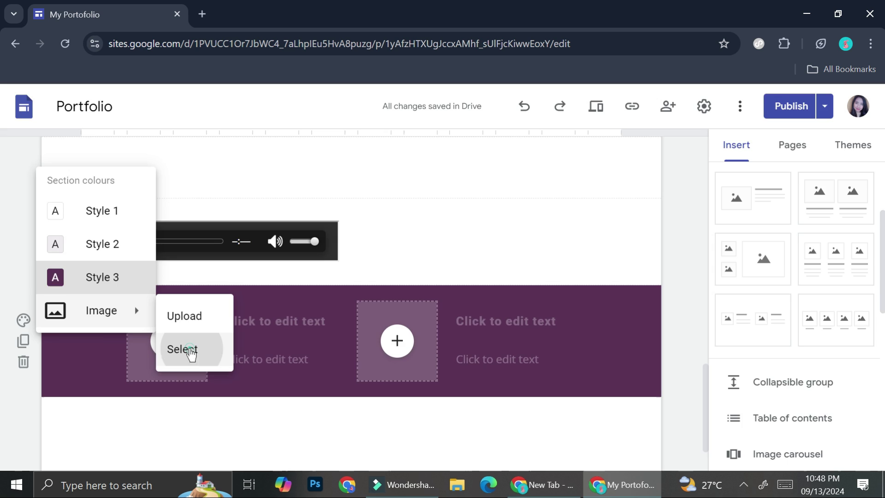
left_click(187, 350)
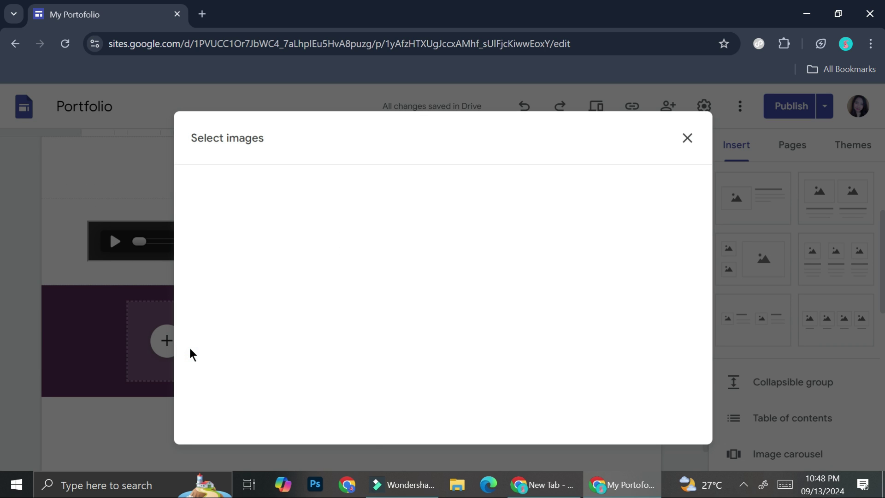
scroll(636, 339, "down", 4)
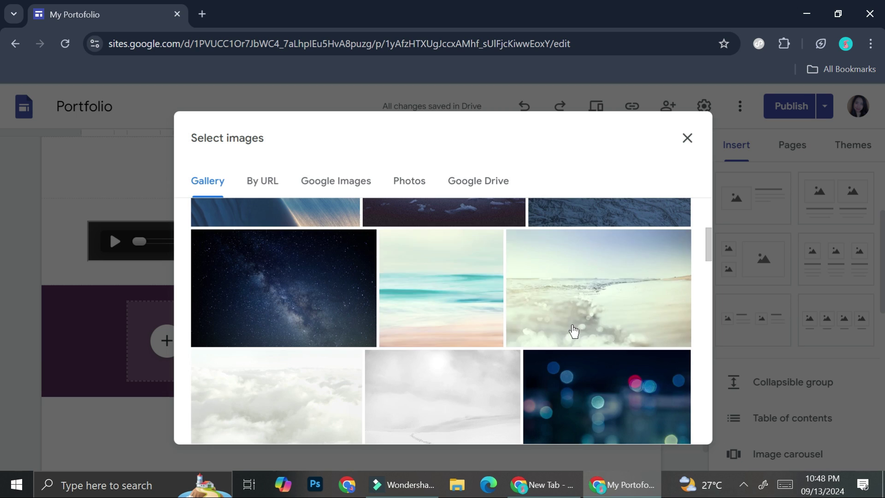
scroll(573, 331, "up", 3)
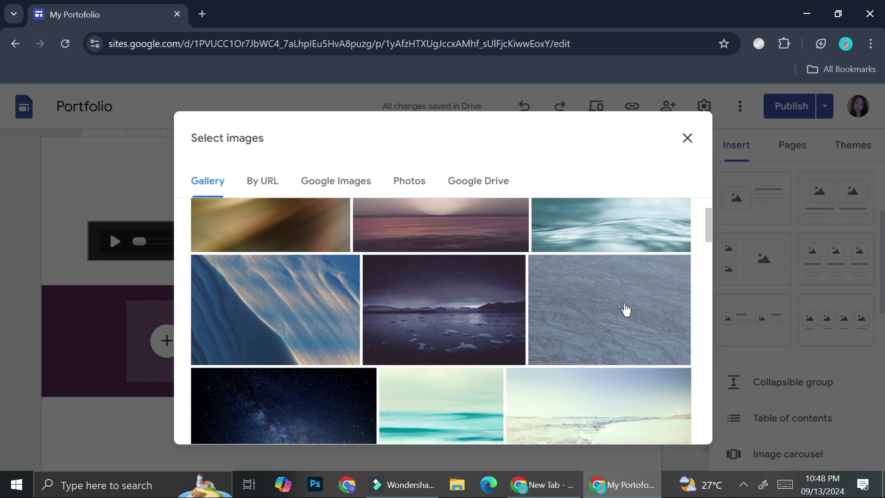
left_click(625, 310)
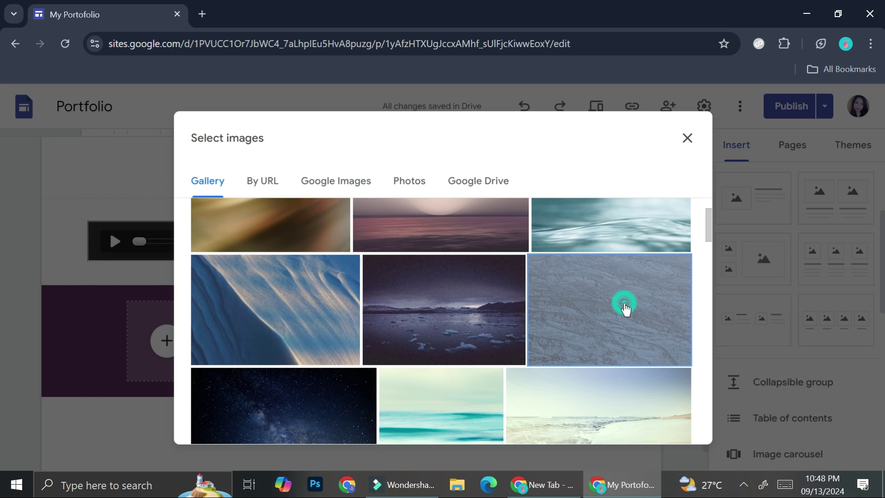
left_click(690, 425)
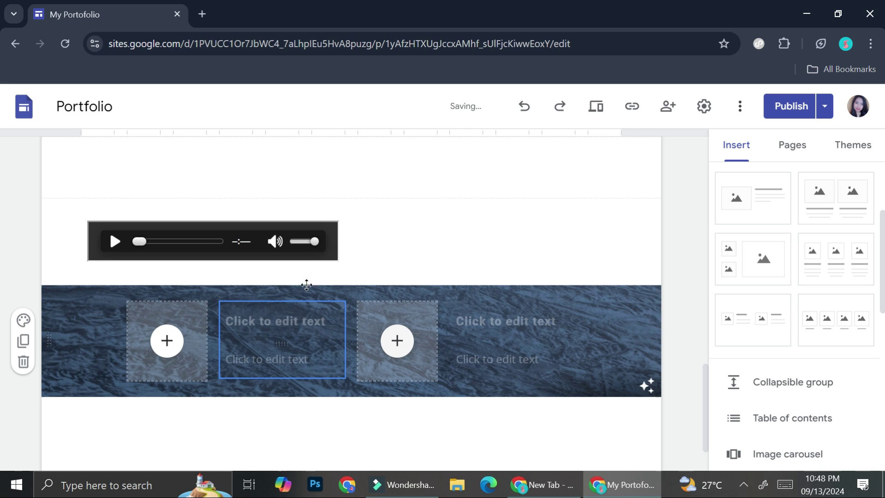
left_click(548, 353)
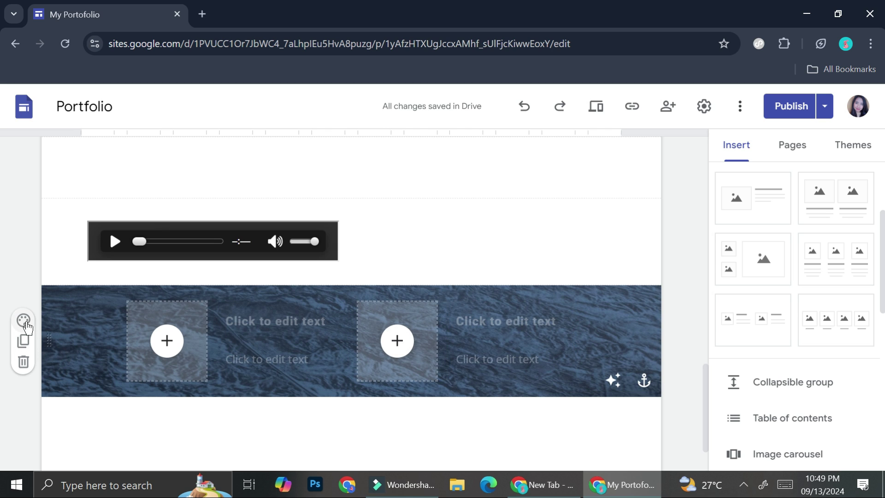
Search Google Images for 'purple texture background' from the section's image background picker.
left_click(23, 319)
left_click(94, 312)
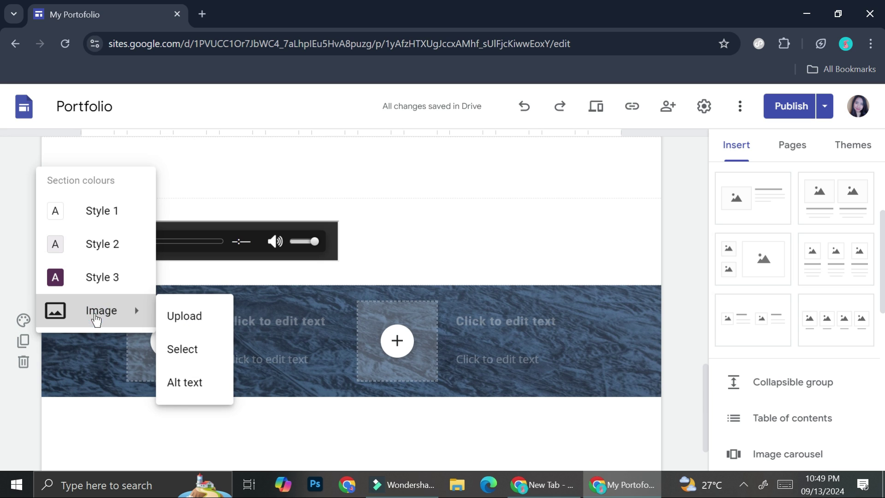
left_click(187, 361)
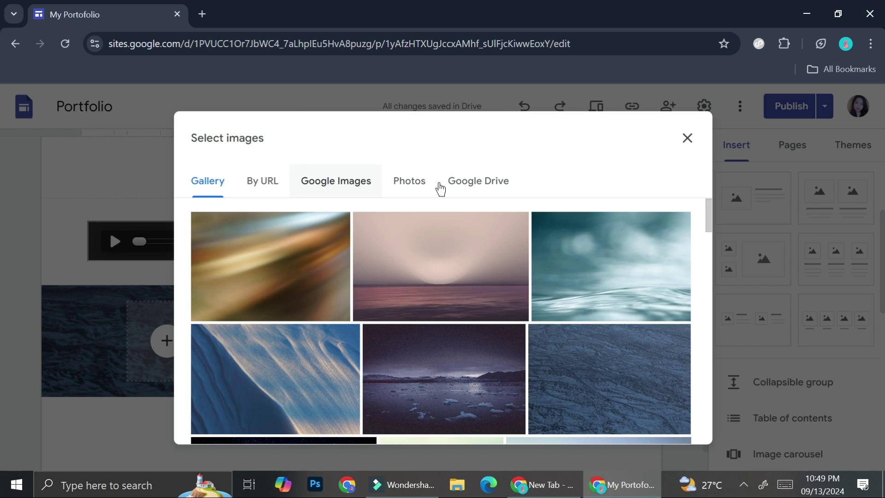
left_click(369, 187)
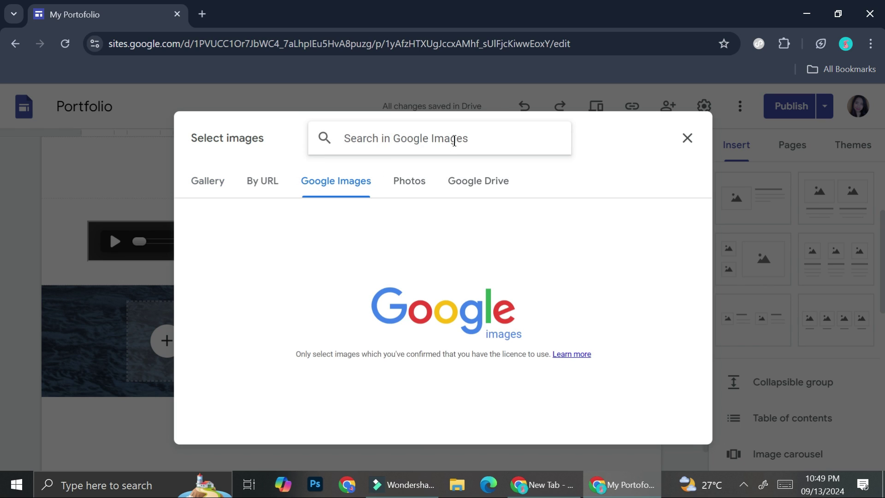
type("pu")
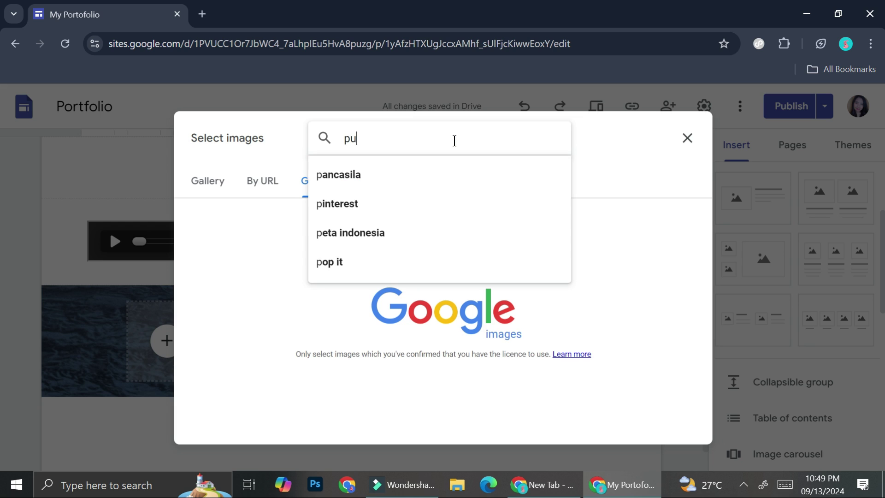
type("rple ")
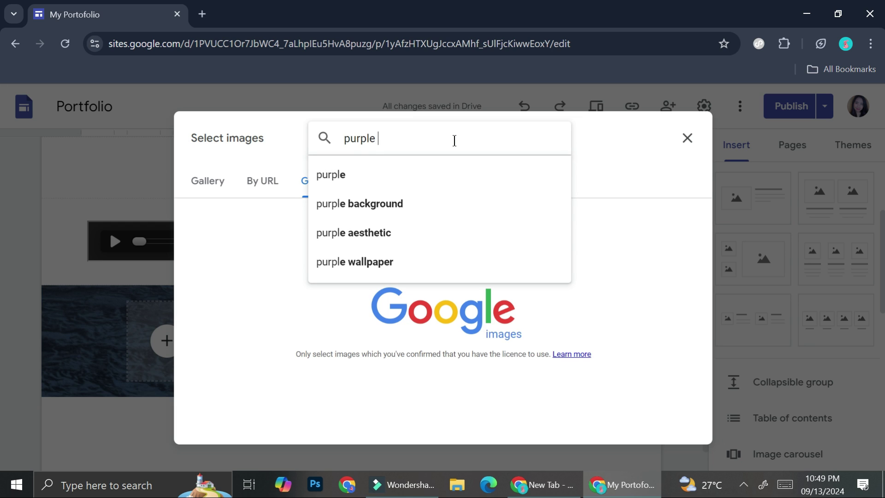
type("text")
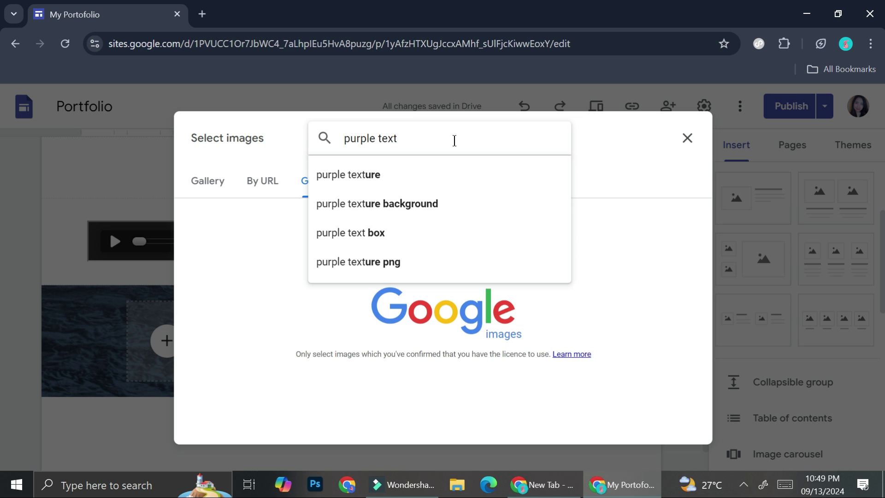
left_click(414, 203)
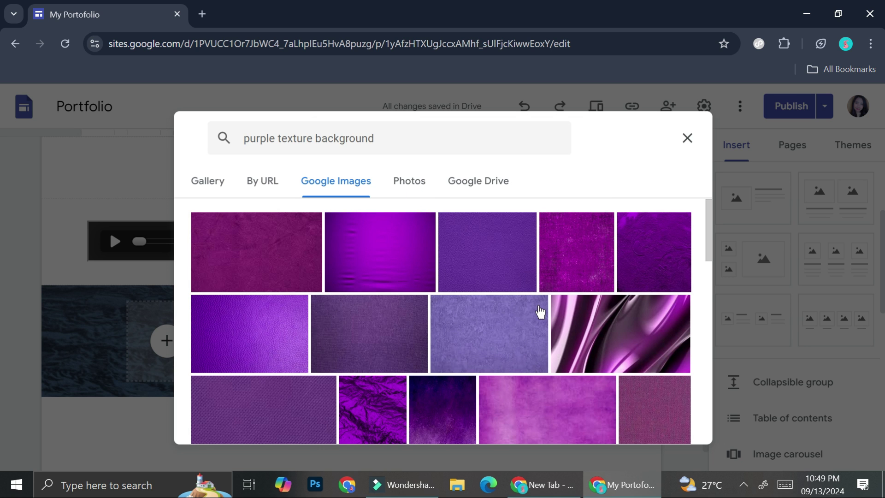
Insert a purple knit-texture image from the Google Images results as the section background.
scroll(540, 312, "down", 3)
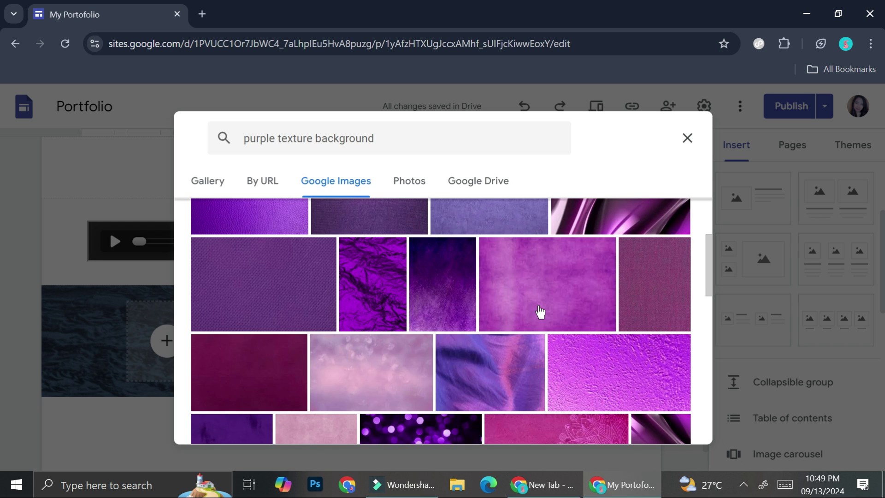
scroll(540, 312, "down", 5)
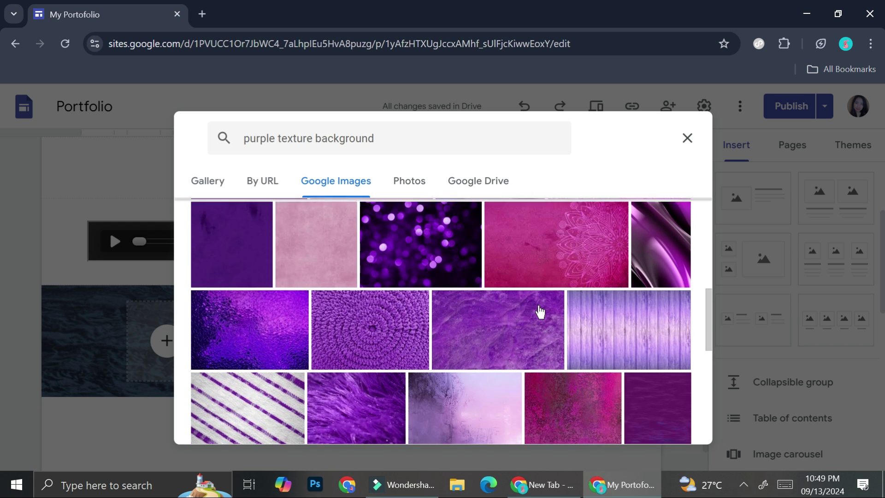
scroll(539, 310, "down", 3)
scroll(435, 302, "down", 3)
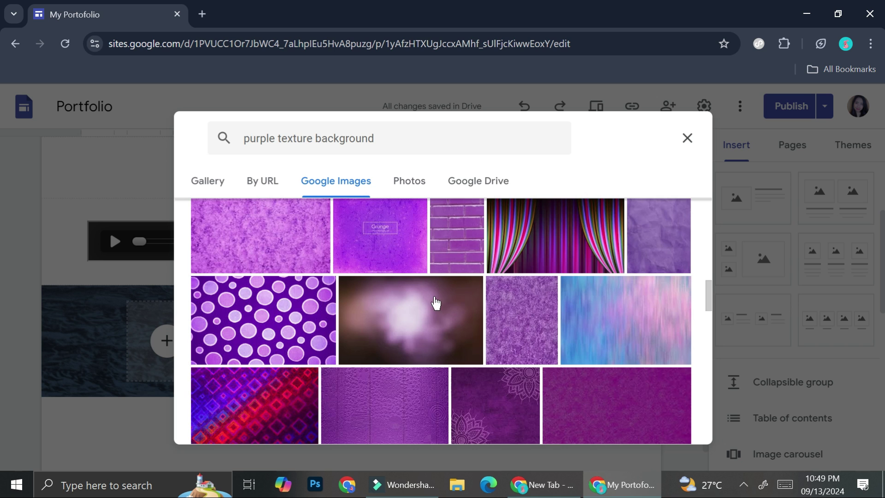
scroll(582, 355, "up", 5)
scroll(578, 354, "up", 3)
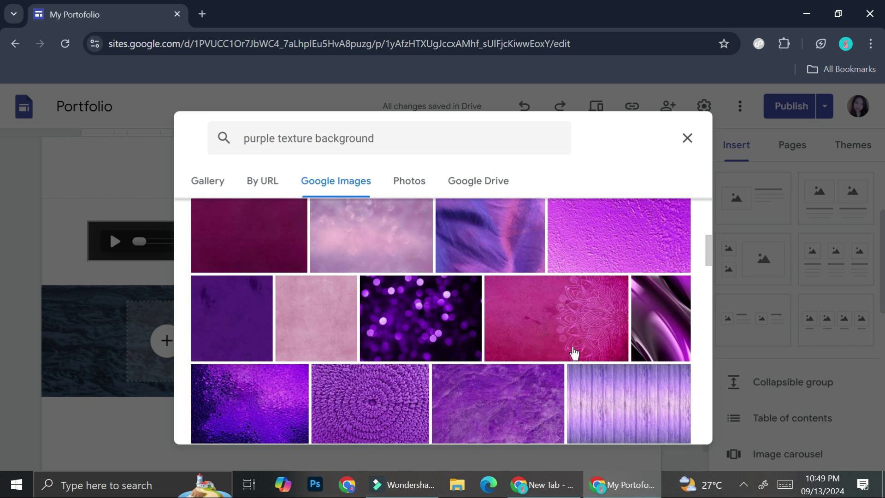
scroll(574, 353, "up", 3)
scroll(574, 353, "up", 2)
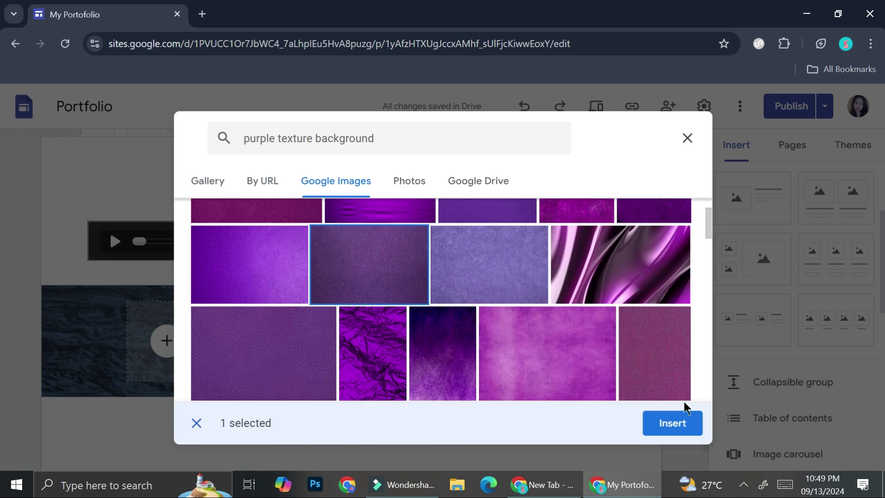
left_click(676, 421)
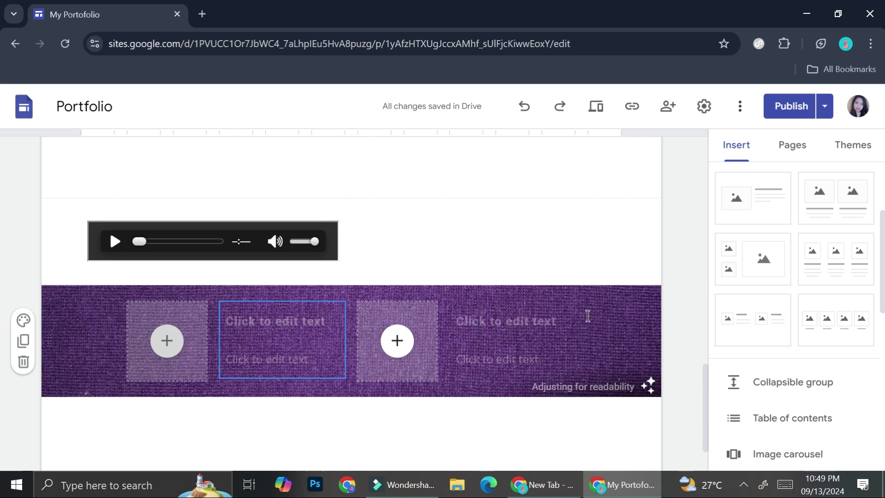
left_click(567, 321)
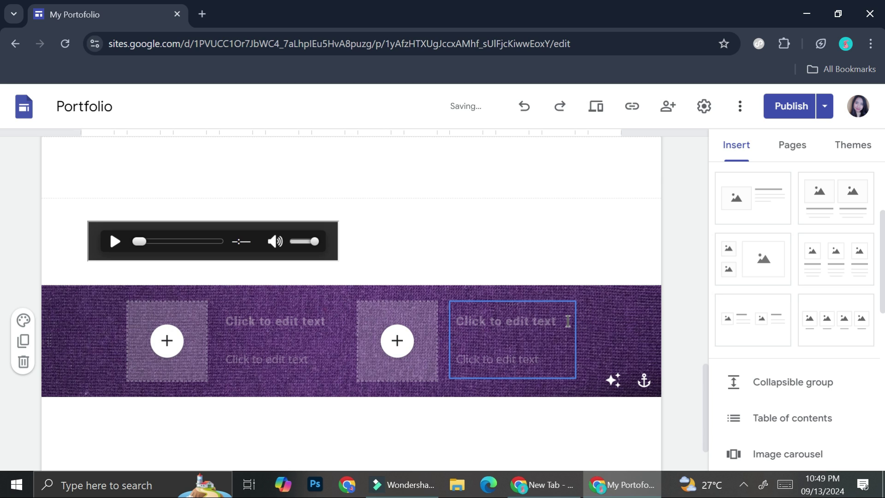